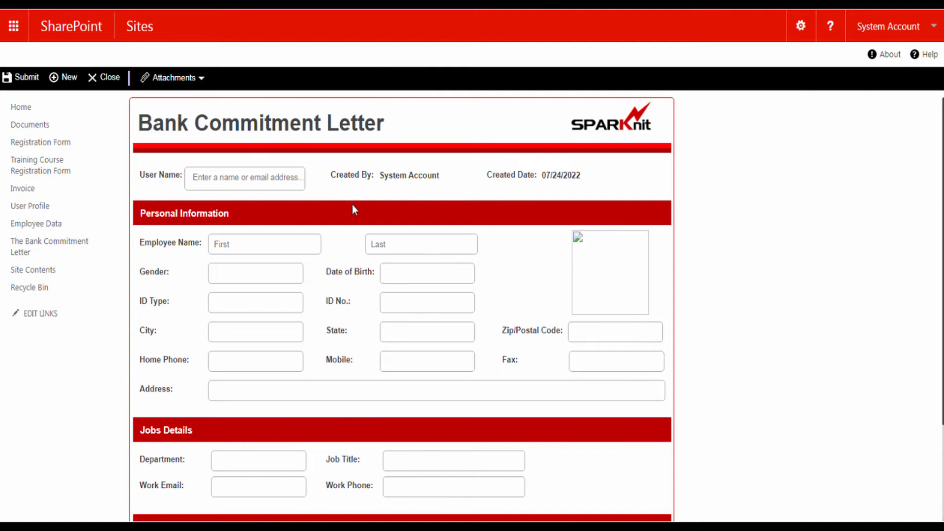
Select the employee in the Bank Commitment Letter's User Name field and review the filled-in personal and job details.
scroll(352, 207, "down", 1)
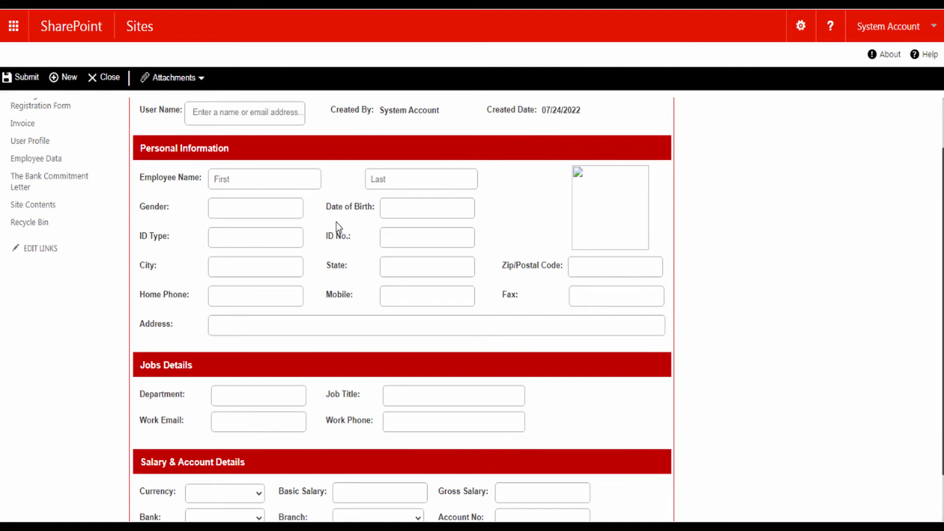
scroll(341, 221, "up", 1)
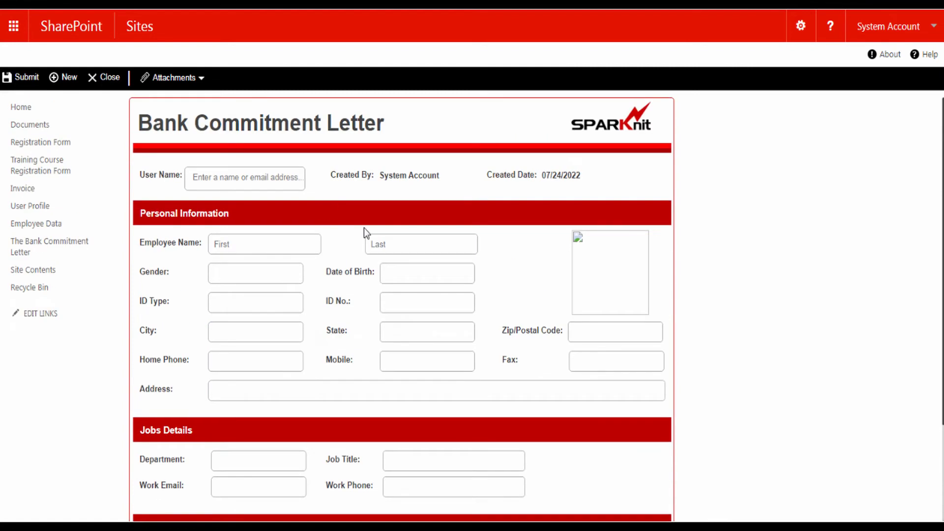
left_click(234, 179)
type("j")
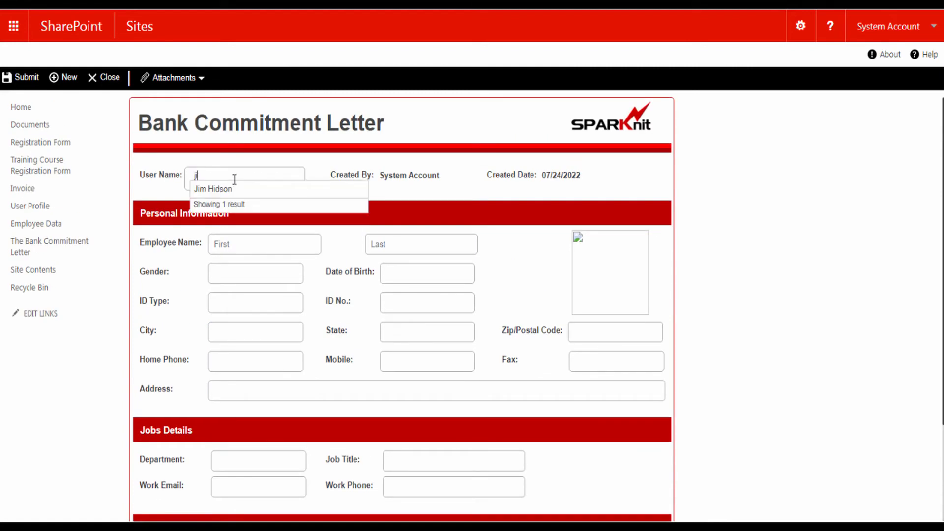
left_click(236, 189)
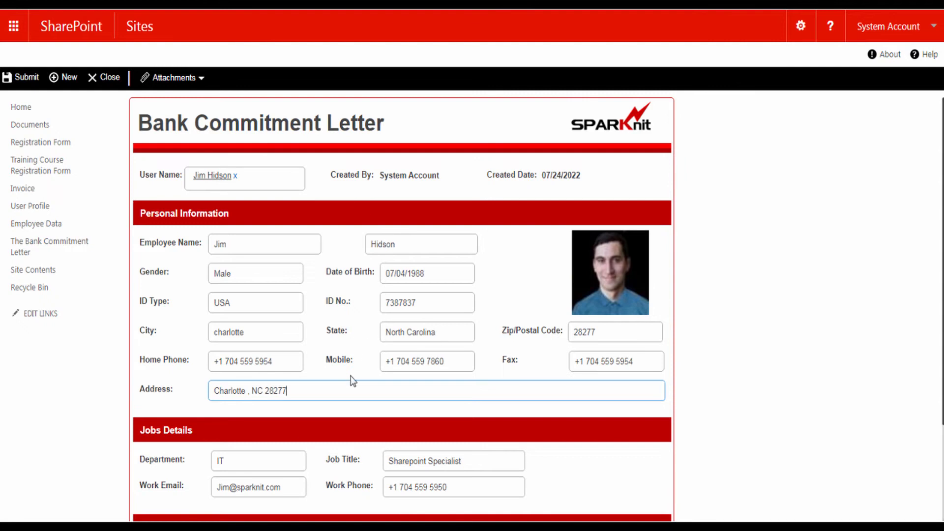
scroll(349, 383, "down", 1)
left_click(339, 406)
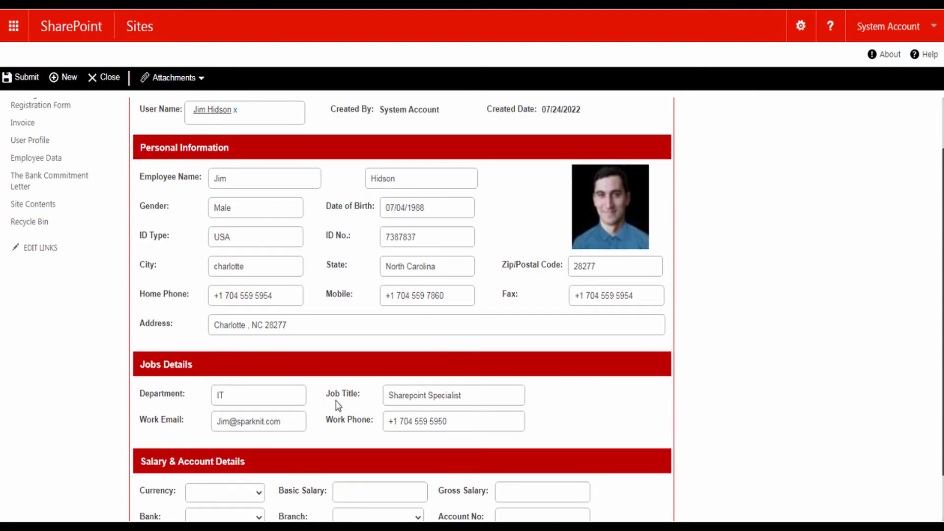
scroll(332, 305, "up", 1)
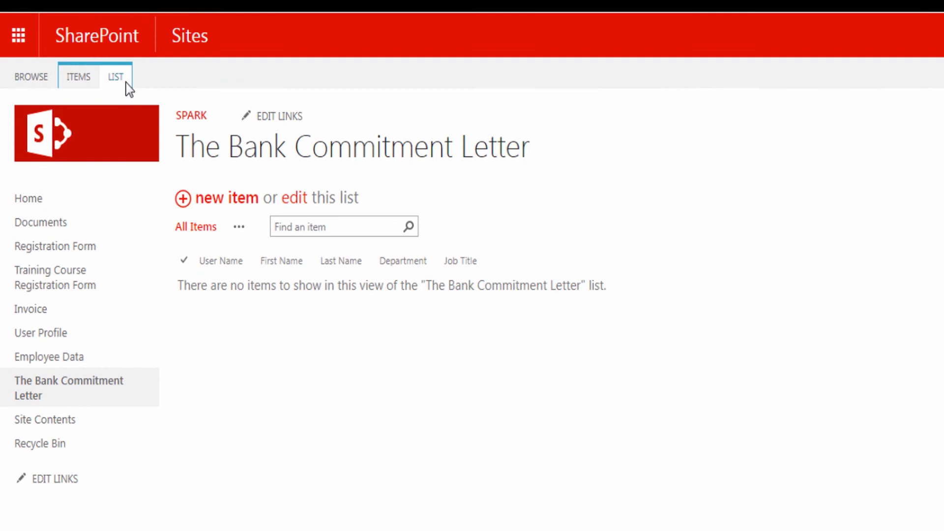
Open The Bank Commitment Letter list's form in the SPARK Forms Builder designer and look over its layout.
left_click(125, 82)
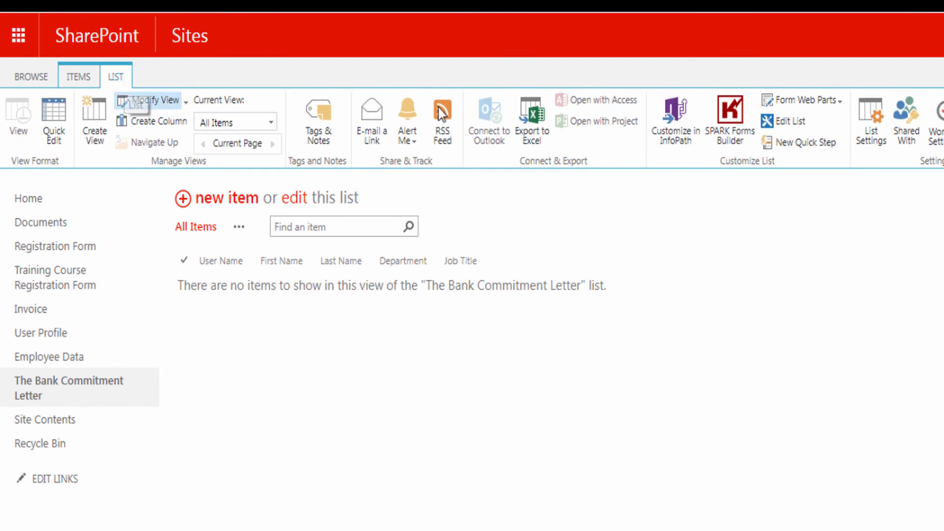
left_click(736, 132)
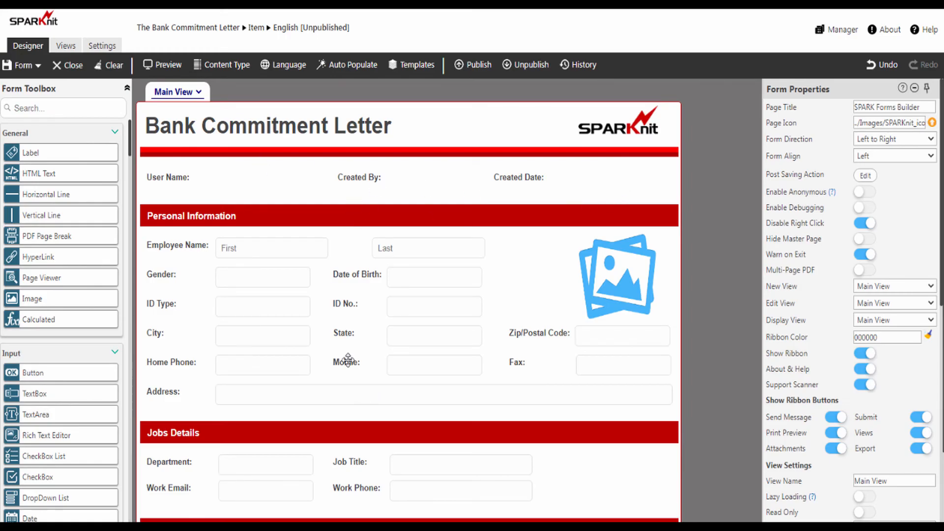
scroll(352, 314, "down", 2)
scroll(353, 320, "up", 2)
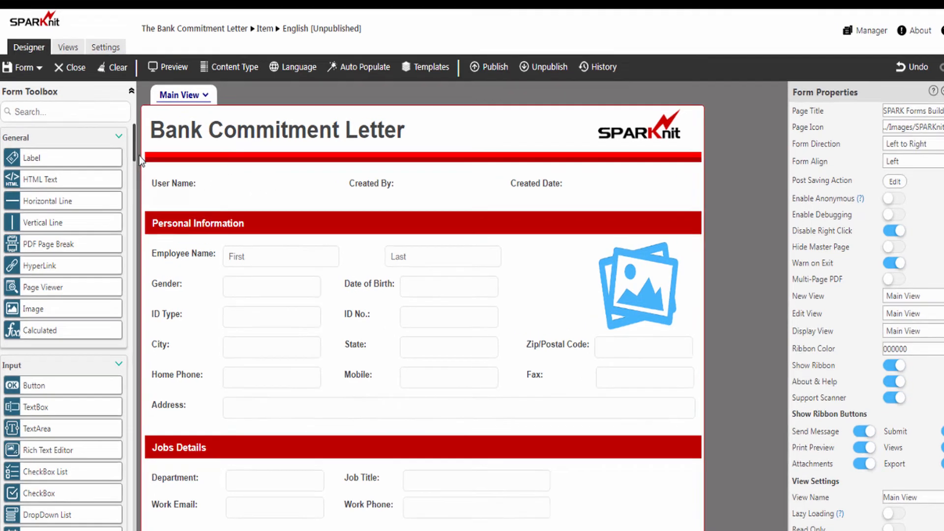
Add a People Picker beside the User Name label, set its ID to UserName and link it to a SharePoint field.
left_click_drag(140, 160, 141, 211)
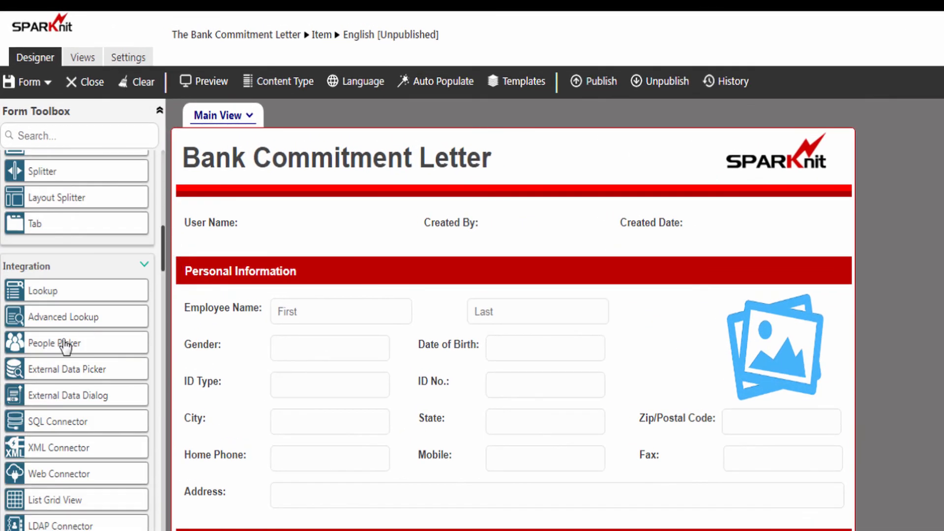
left_click_drag(66, 347, 310, 230)
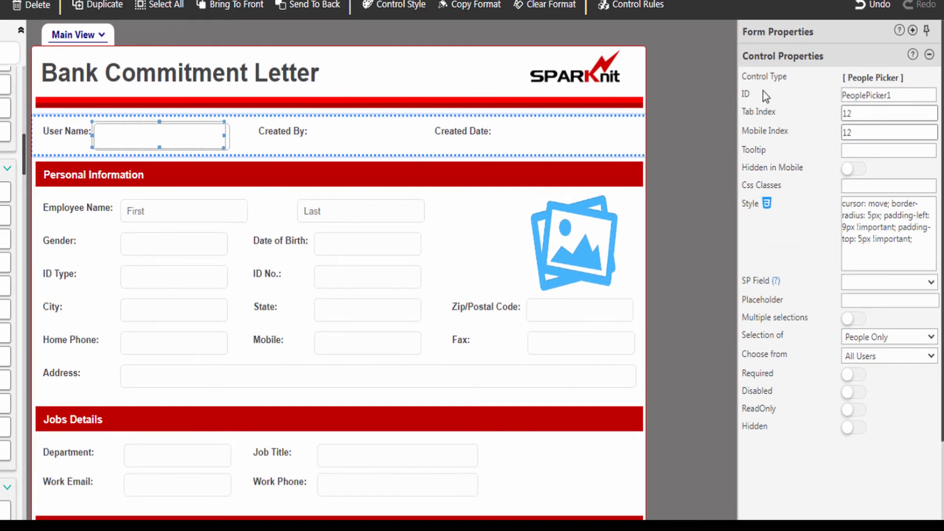
left_click(848, 97)
left_click(904, 98)
key("ctrl+a")
key("BackSpace")
type("UserName")
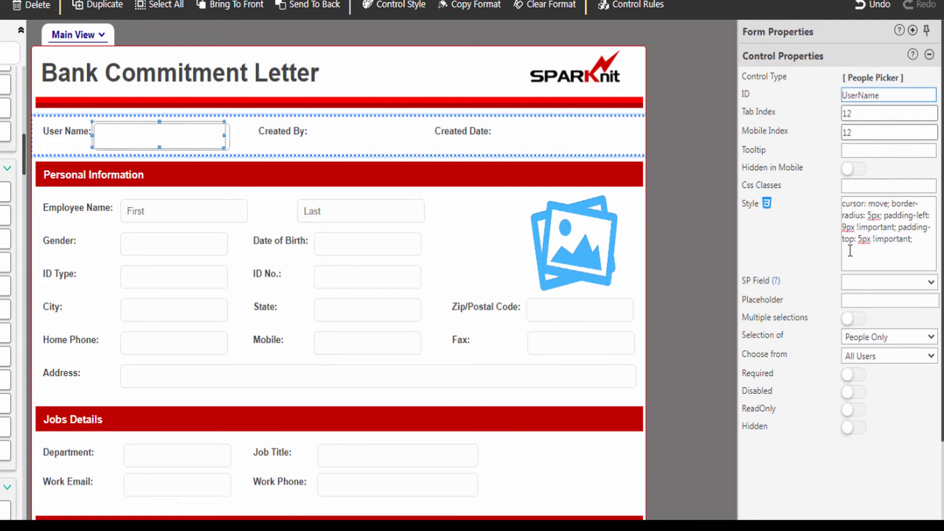
left_click(854, 283)
left_click(860, 309)
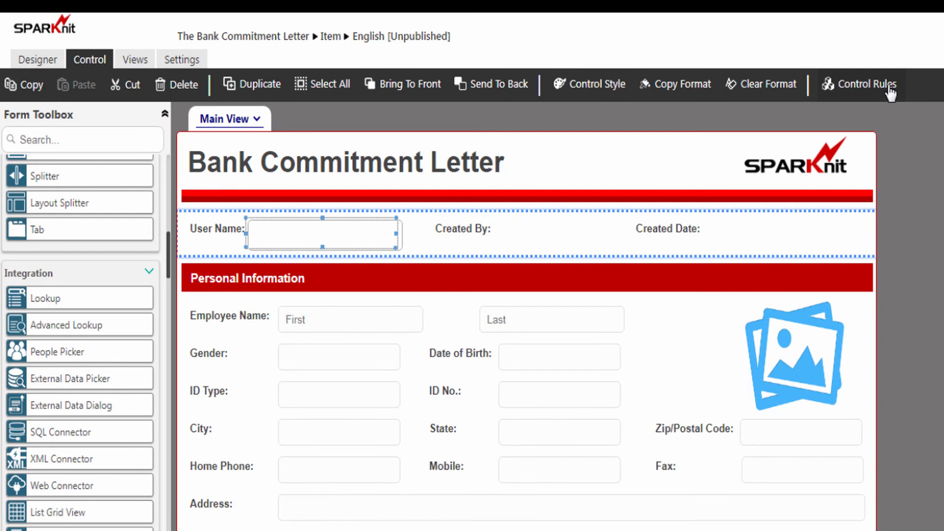
Create a control rule named getUserProfileData of type Action, on the onChange event, executing only when this control triggers it.
left_click(856, 92)
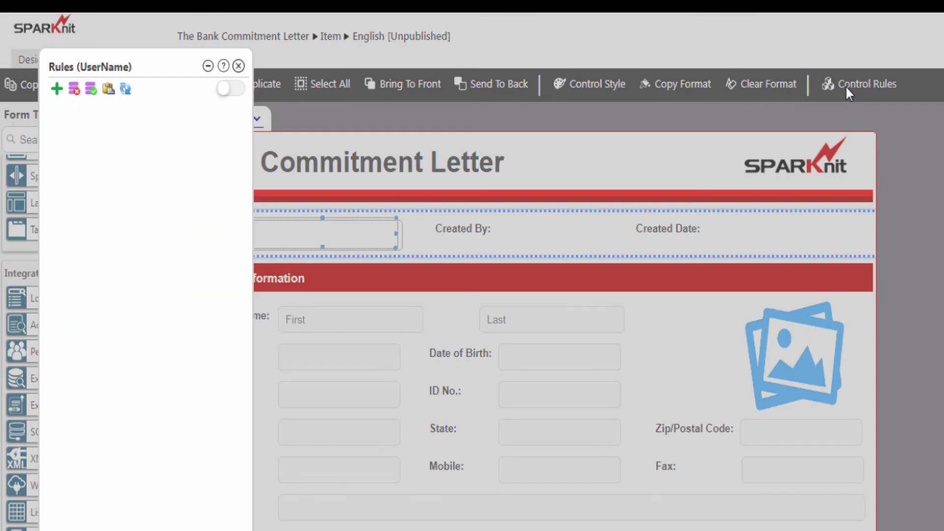
left_click(57, 90)
left_click_drag(279, 65, 156, 64)
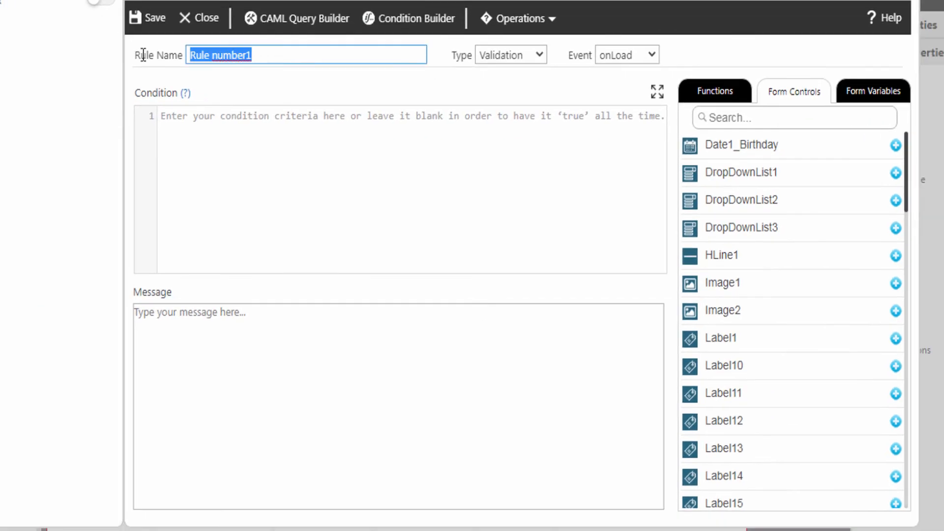
type("getUserProfileData")
left_click(491, 56)
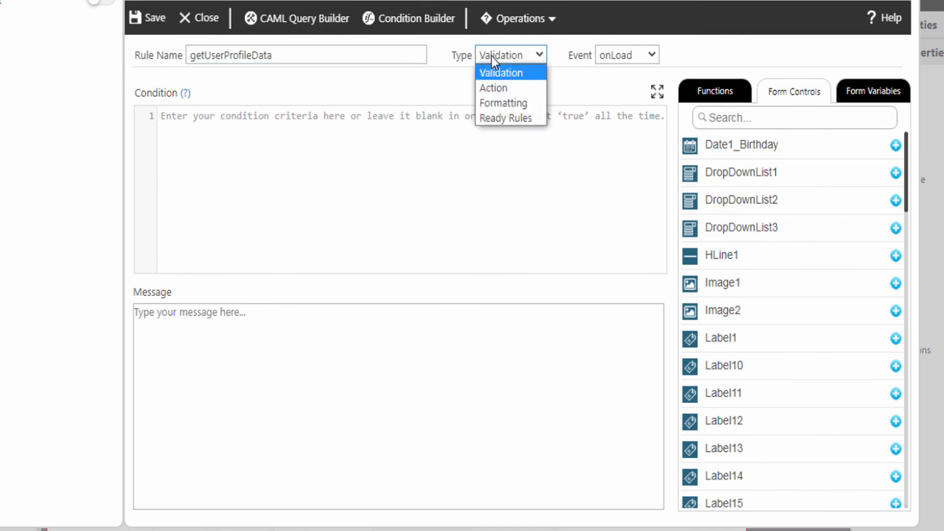
left_click(495, 87)
left_click(618, 58)
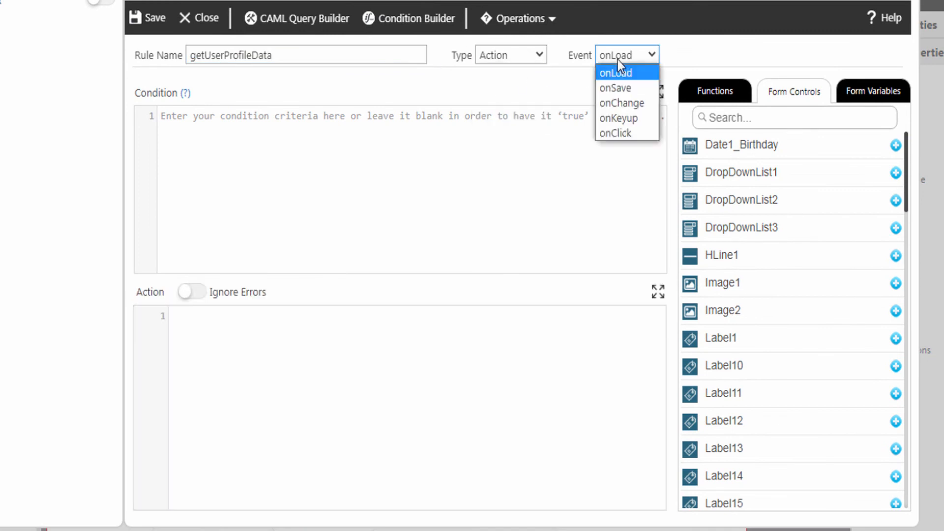
left_click(616, 101)
left_click(668, 57)
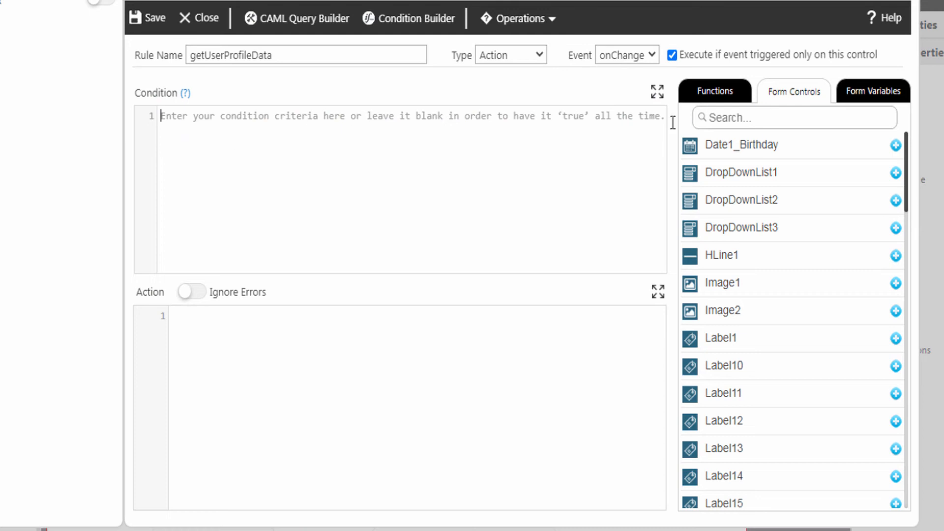
Set the rule's condition to UserName!='' using the UserName form control.
left_click(770, 122)
type("user")
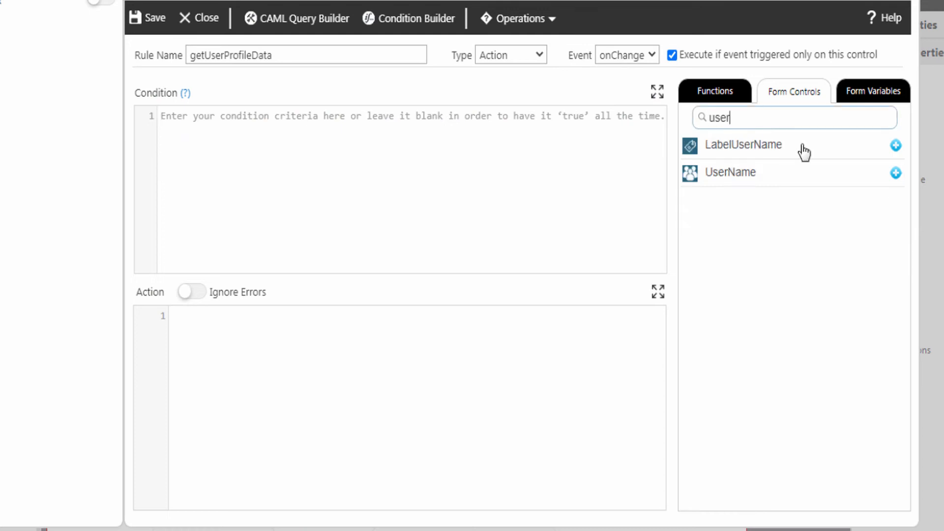
left_click(895, 173)
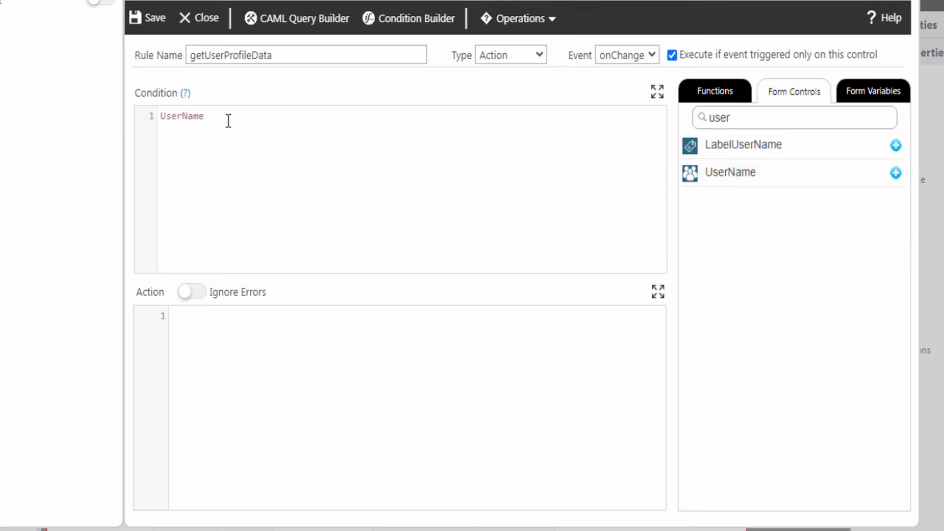
type("!=''")
Open the getUserProfileData function's wizard and set its account name to the UserName form control.
left_click(734, 93)
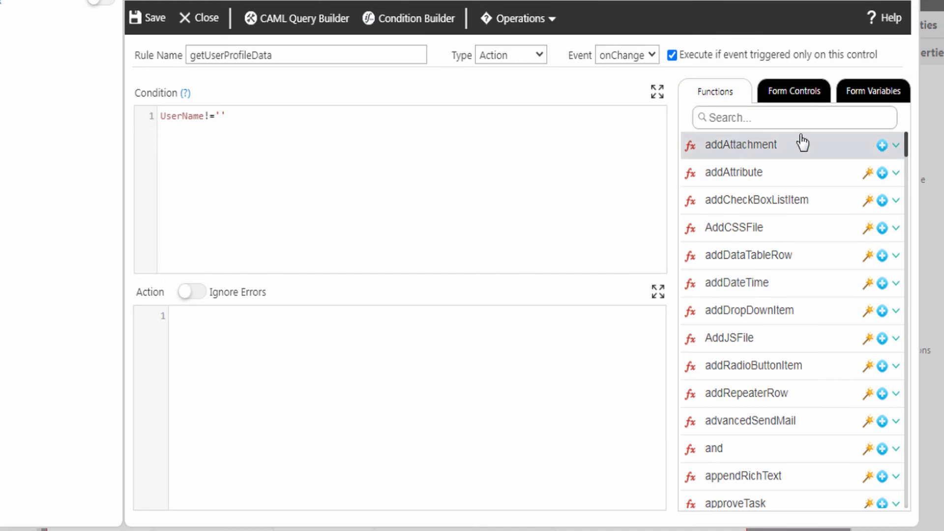
left_click(732, 119)
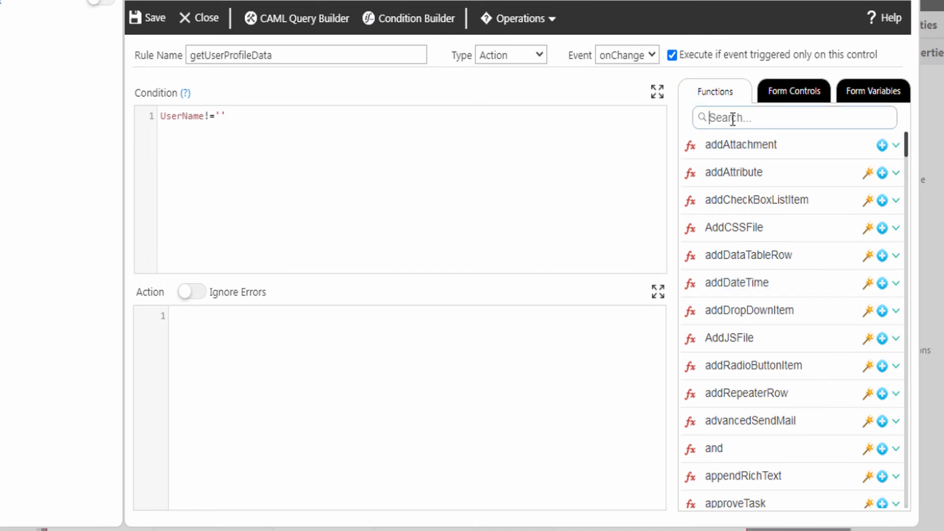
type("userprofile")
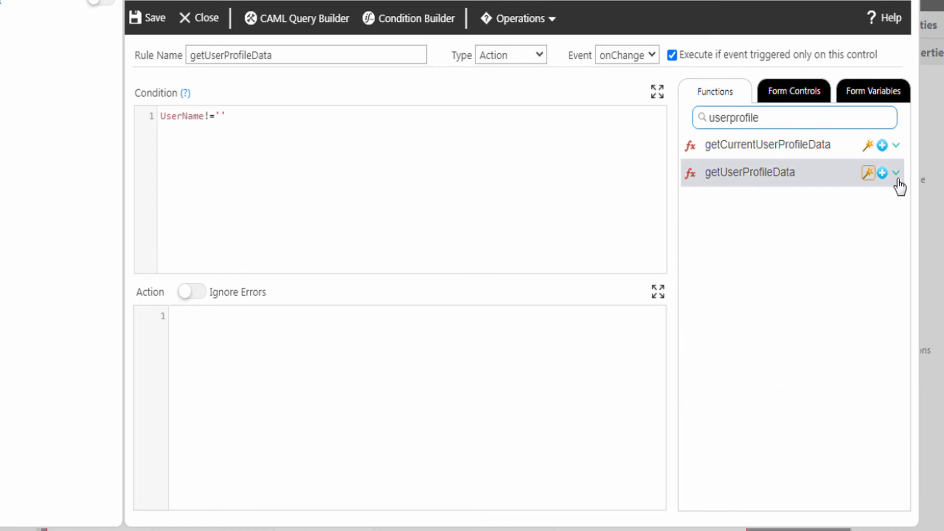
left_click(795, 180)
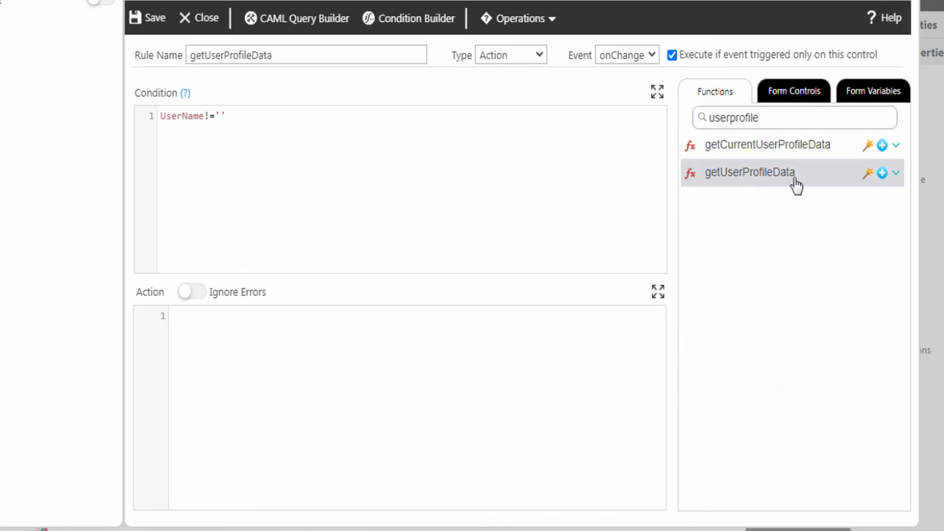
left_click(895, 175)
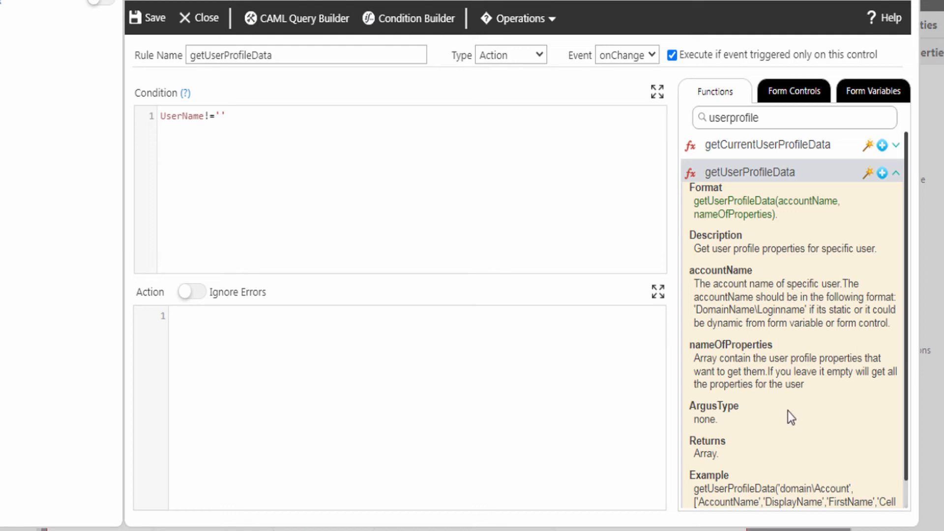
left_click(868, 173)
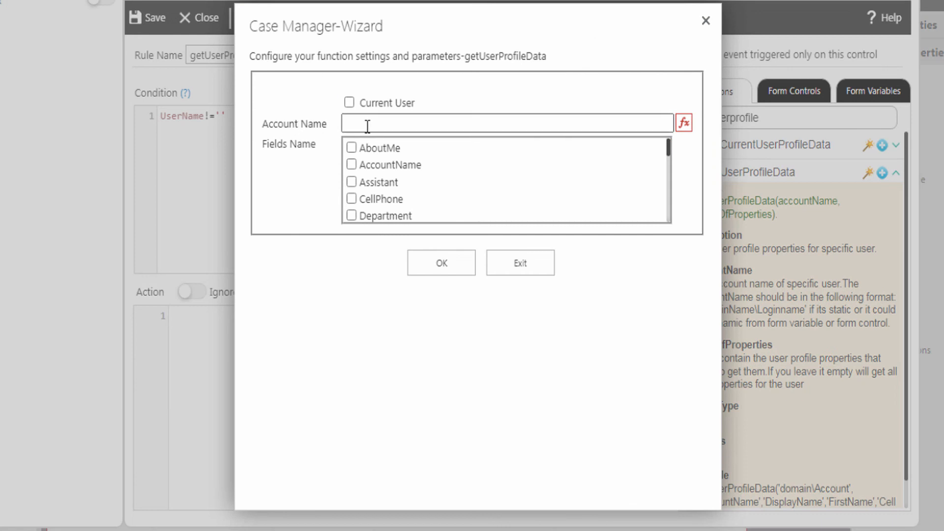
left_click(684, 122)
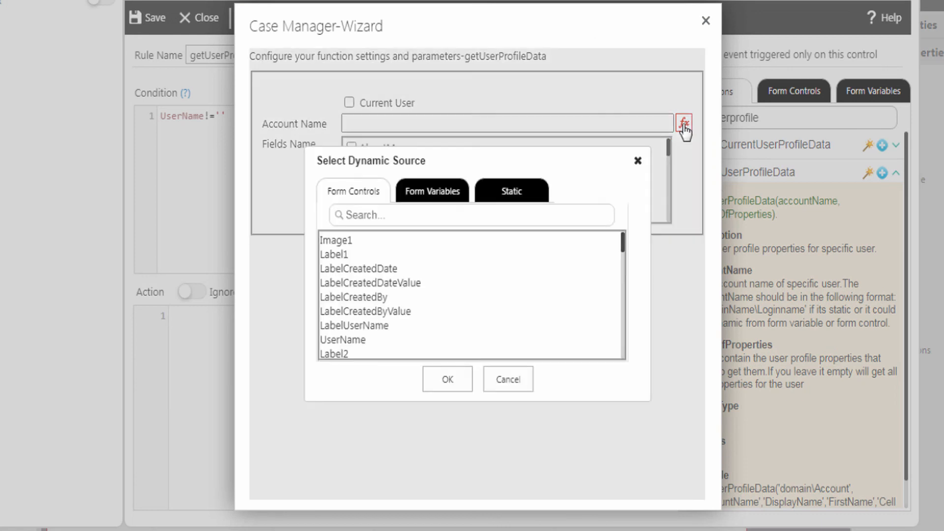
left_click(352, 343)
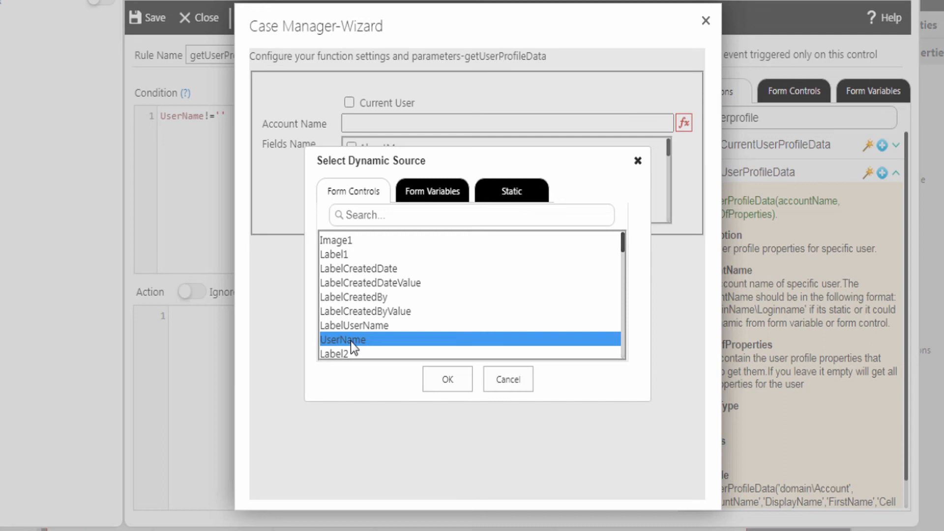
left_click(436, 382)
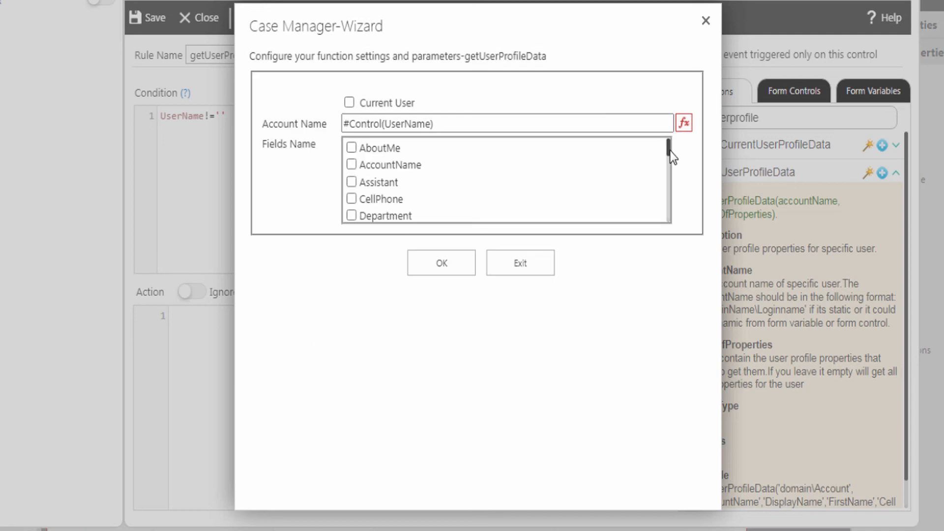
Include FirstName, LastName and the other needed profile fields, and insert the getUserProfileData call into the rule's action.
left_click_drag(670, 151, 580, 170)
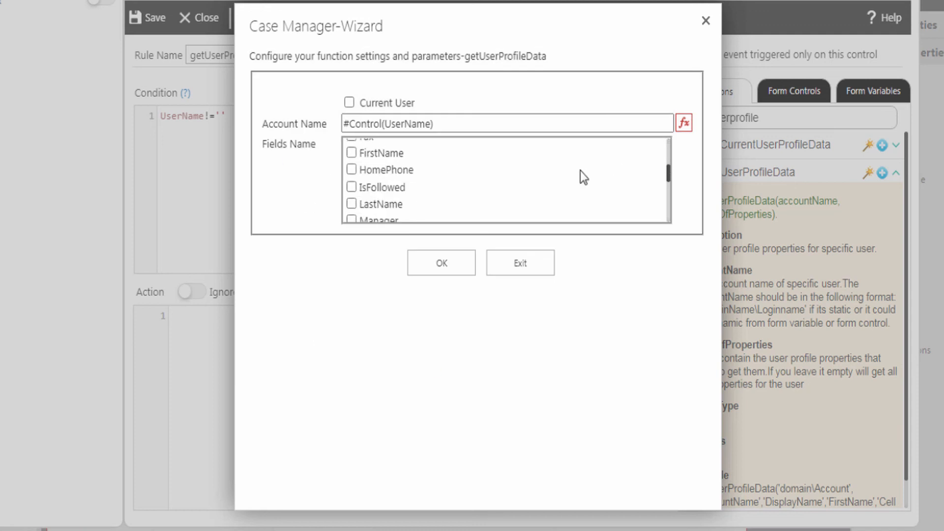
left_click(350, 153)
left_click(352, 204)
scroll(386, 192, "down", 3)
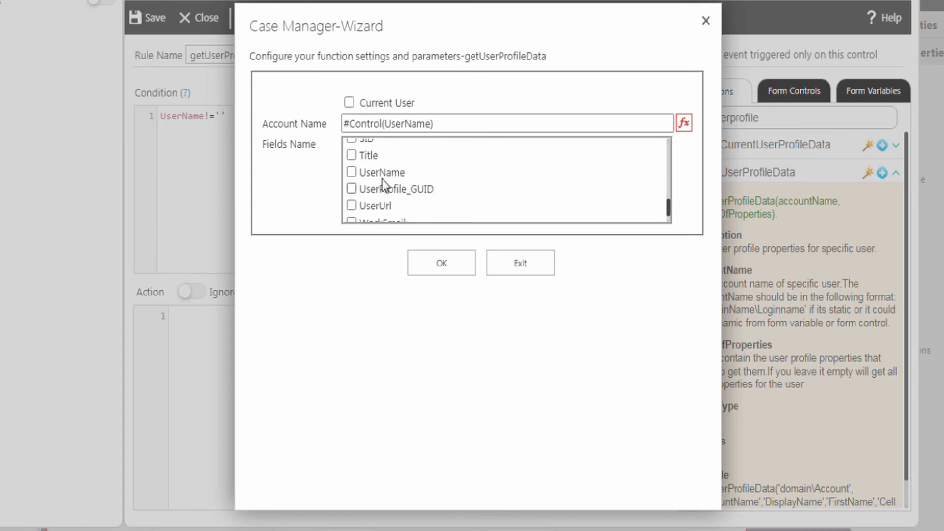
left_click(439, 263)
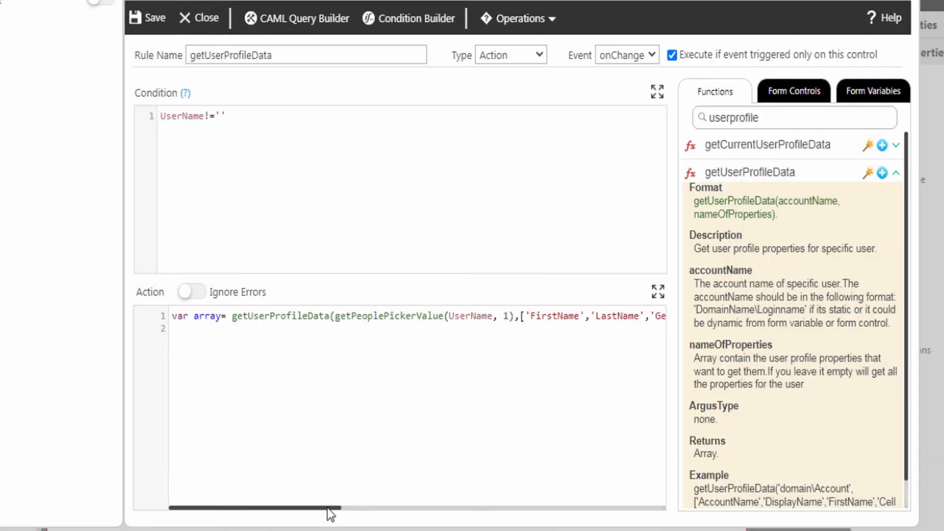
mouse_move(328, 508)
left_mouse_down()
mouse_move(664, 504)
mouse_move(311, 506)
left_mouse_up()
Find the setValue function, review its description, and insert its call on the second line of the rule's action.
left_click(181, 336)
left_click_drag(768, 117, 693, 117)
type("set")
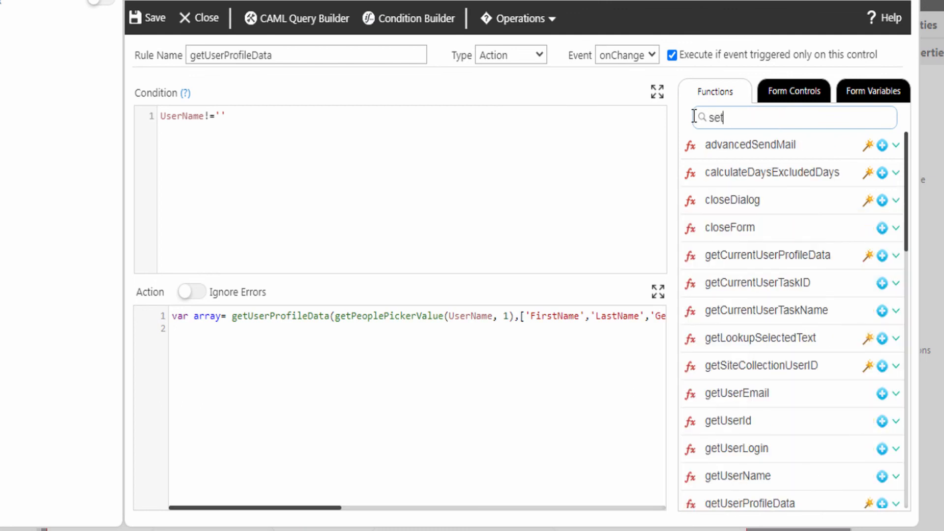
type("Val")
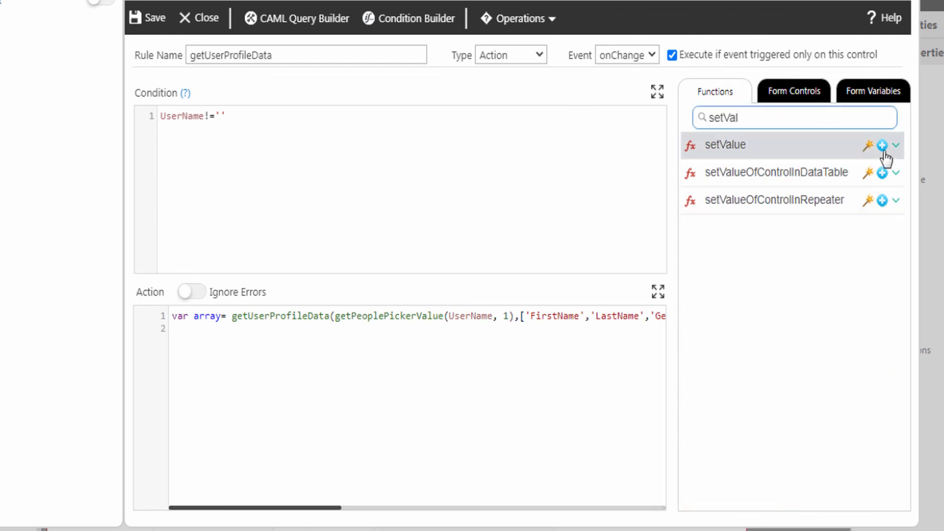
left_click(896, 147)
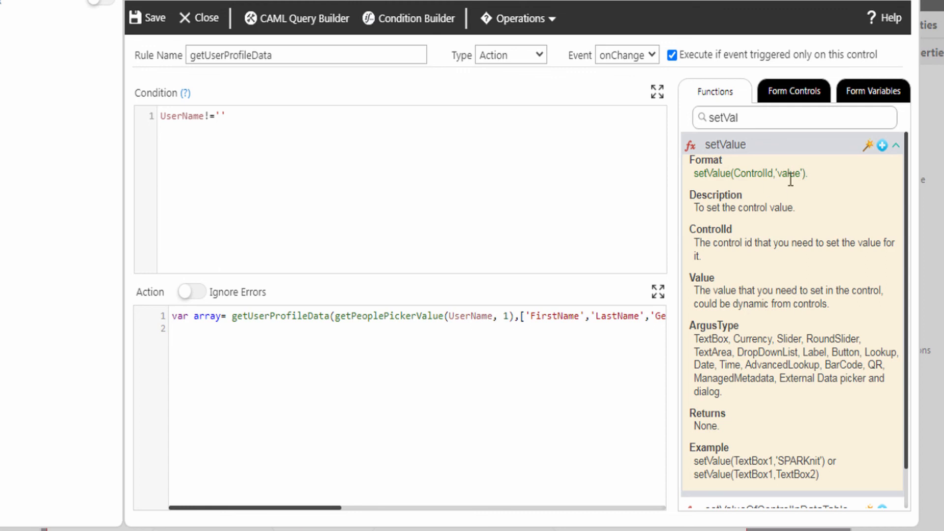
left_click(882, 146)
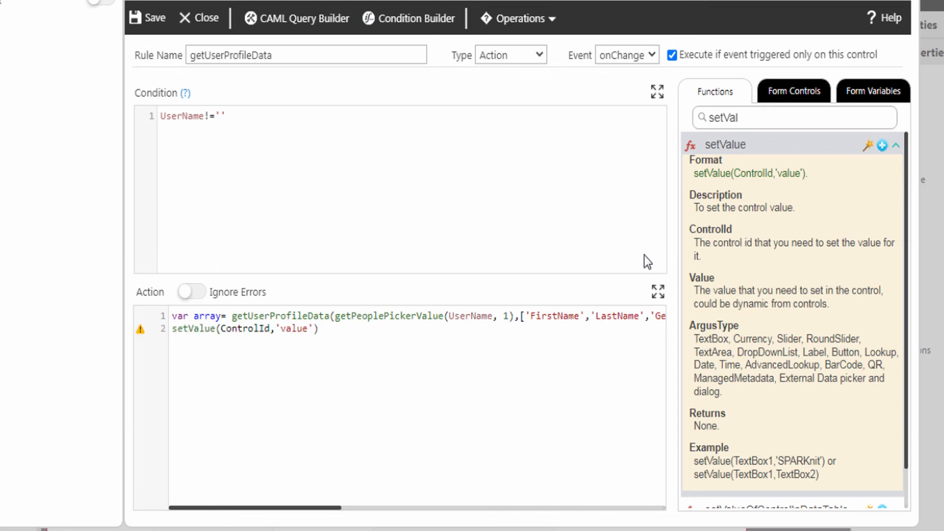
Complete the setValue call with the TextBox1_FirstName control and the value array[0], ending the line with a semicolon.
double_click(240, 328)
left_click(804, 97)
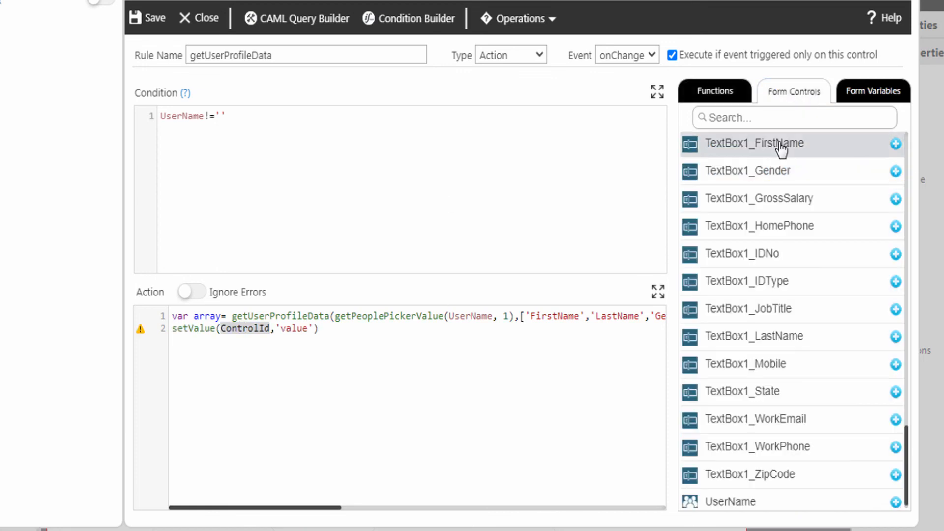
left_click(893, 144)
left_click_drag(362, 328, 326, 329)
type("array[0]")
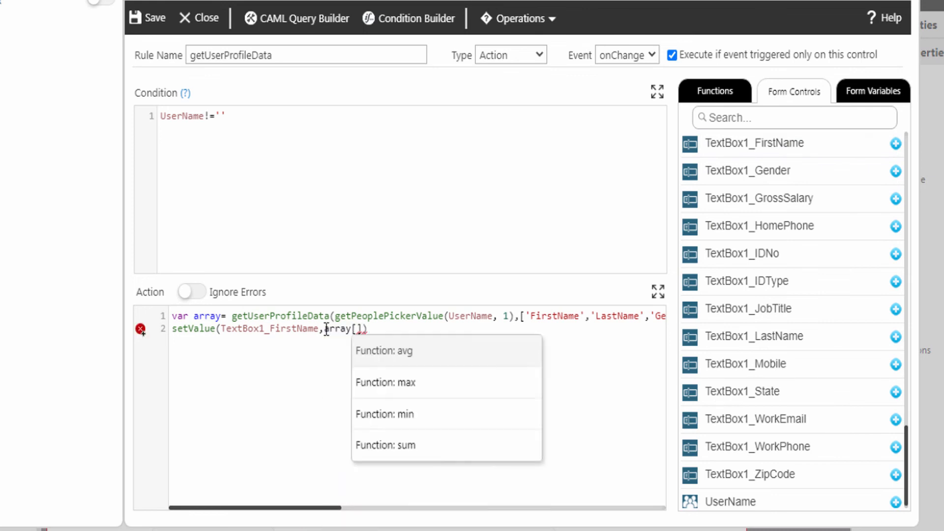
key("End")
type(";")
Add setValue and setImage calls for the remaining profile controls up to array[17], and save the rule and leave the rules list.
key("Return")
key("Return")
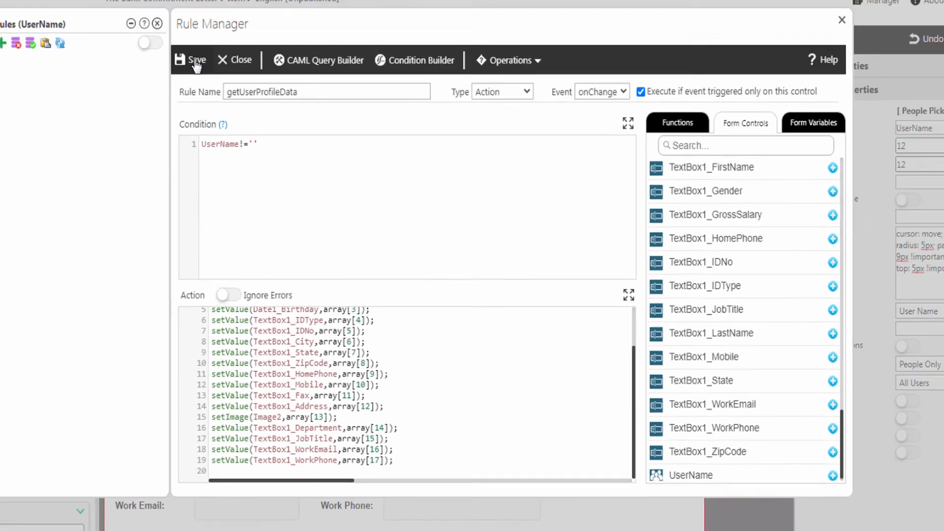
left_click(196, 64)
left_click(157, 23)
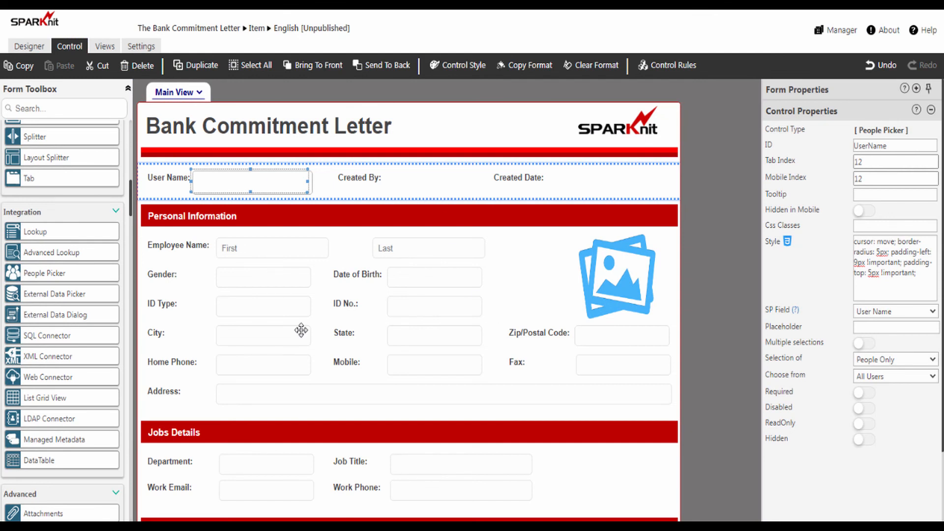
Publish the Bank Commitment Letter form on the Item content type.
left_click(28, 47)
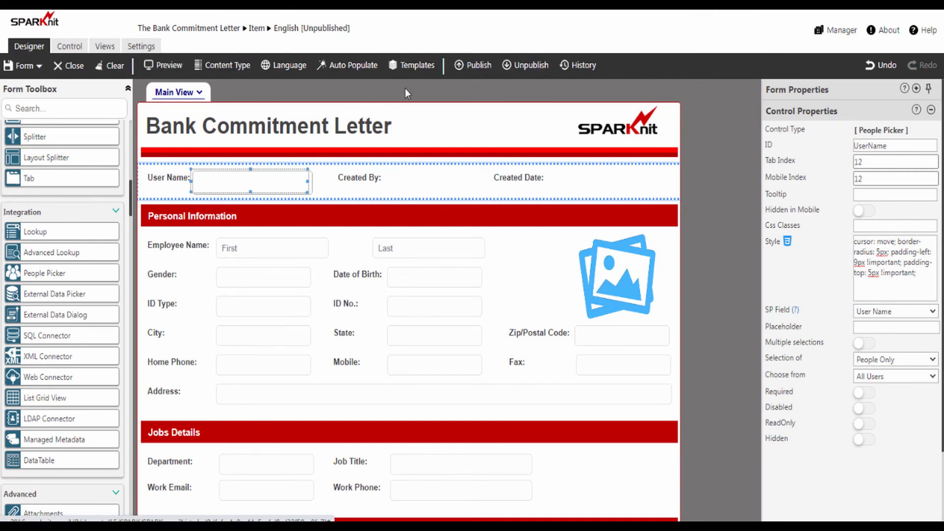
left_click(477, 68)
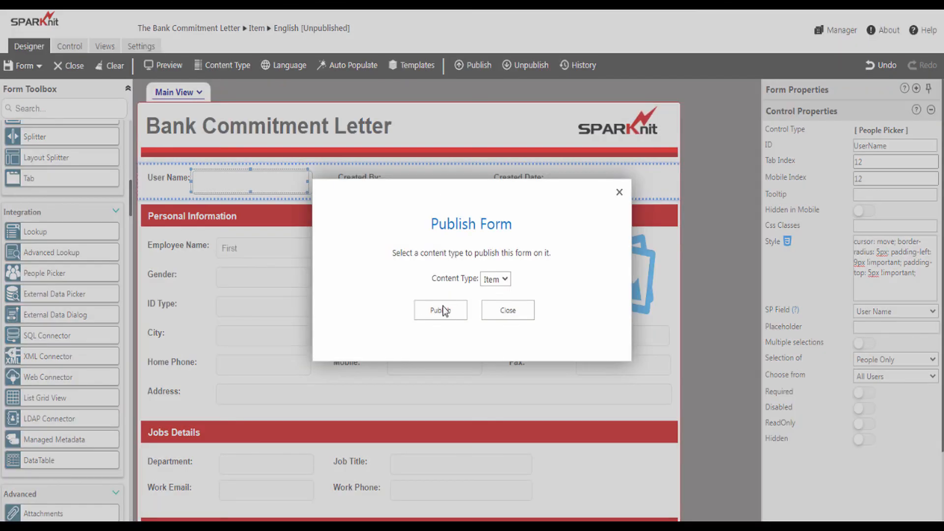
left_click(435, 309)
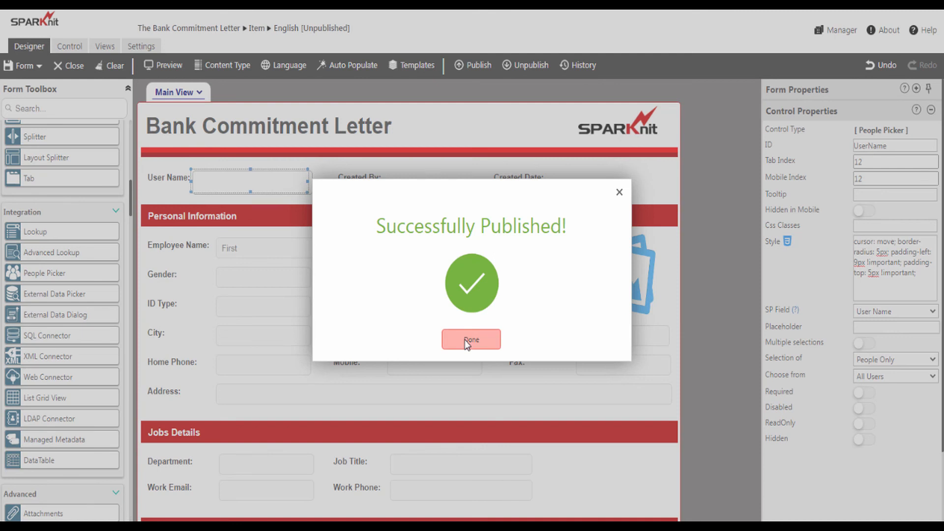
left_click(467, 341)
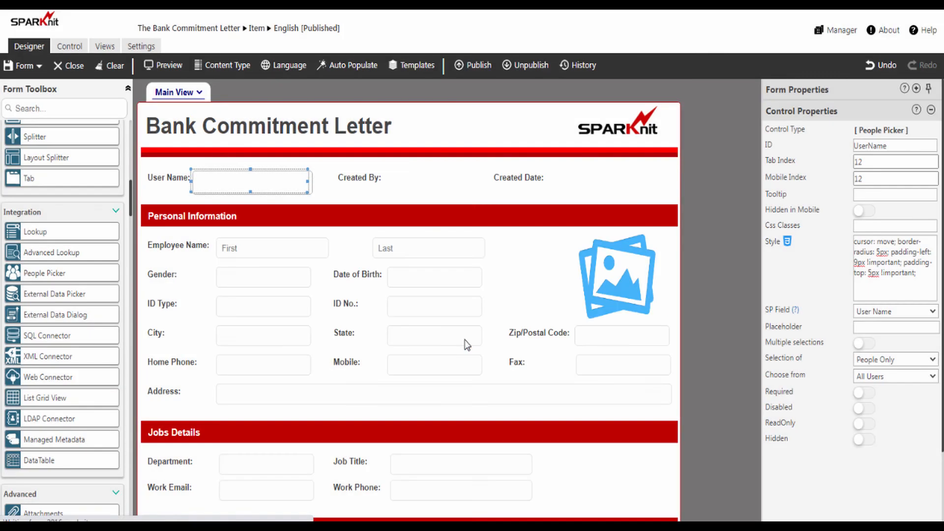
Start a new item in The Bank Commitment Letter list and pick an employee in its User Name field.
left_click(202, 29)
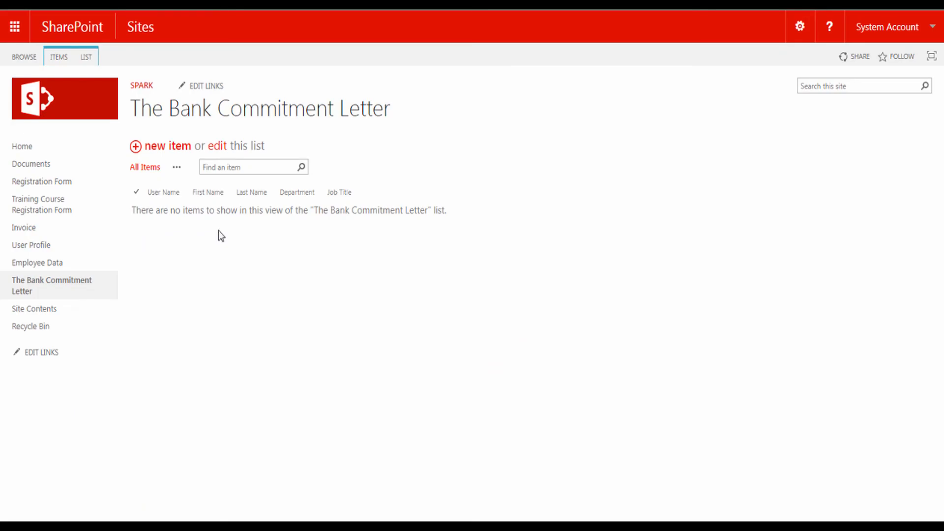
left_click(156, 148)
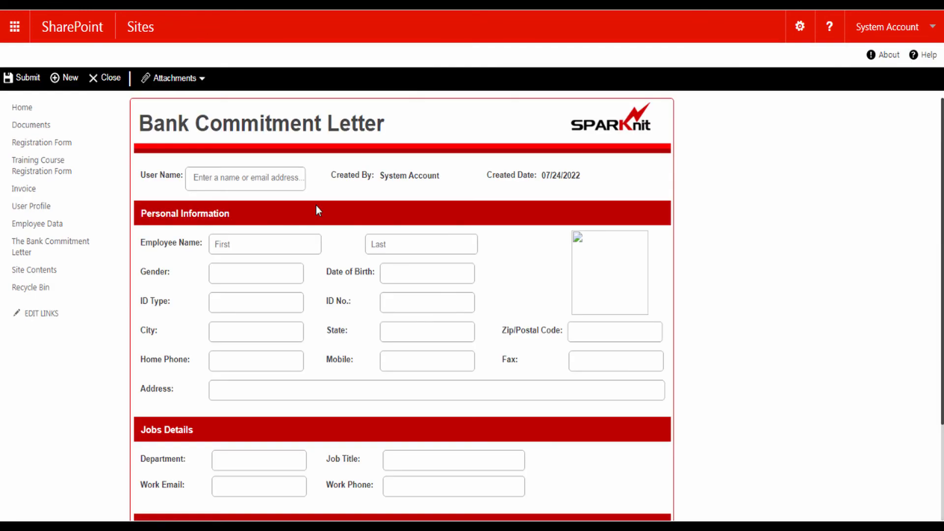
left_click(259, 182)
type("Jim")
left_click(254, 191)
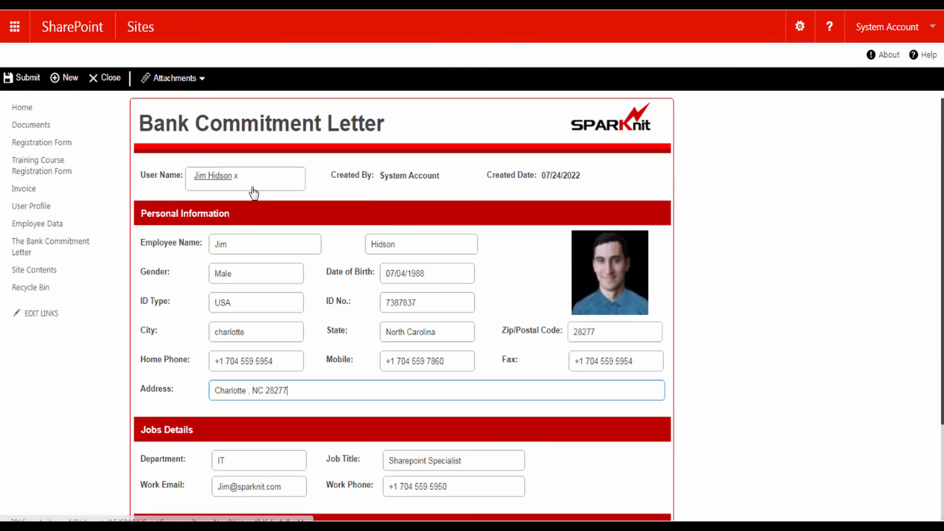
Fill in Salary & Account Details: USD, basic salary 1000, gross salary 1200, Bank of America, Charlotte branch, and the account number.
scroll(332, 252, "down", 3)
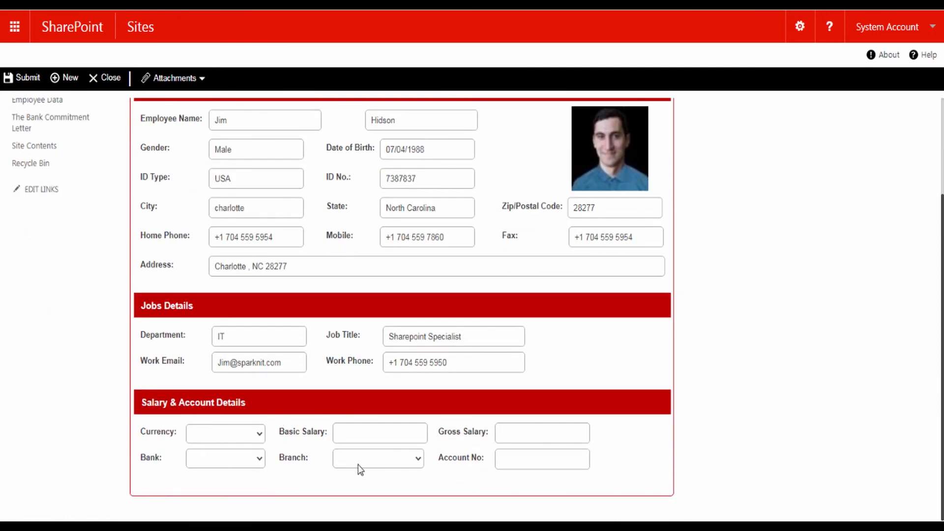
left_click(224, 433)
left_click(216, 463)
left_click(396, 431)
type("1000")
left_click(517, 435)
type("1200")
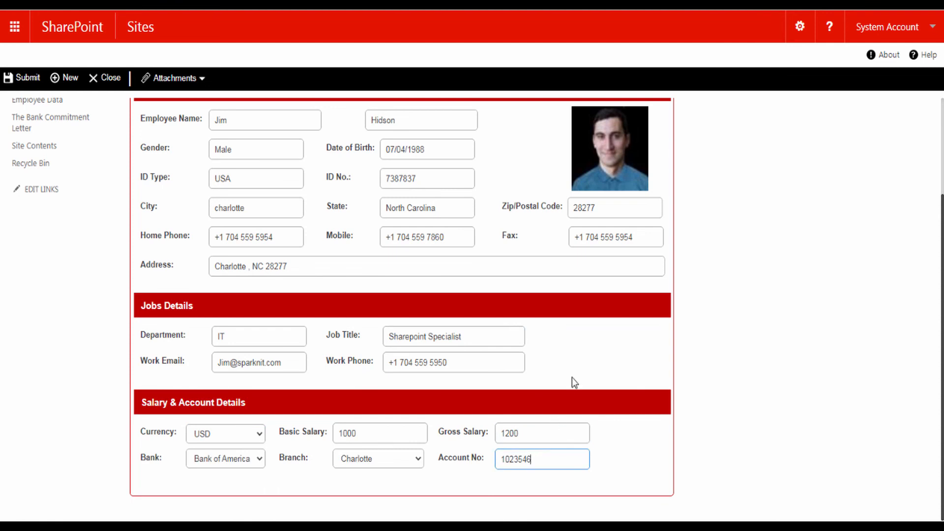
left_click(577, 377)
scroll(573, 385, "up", 3)
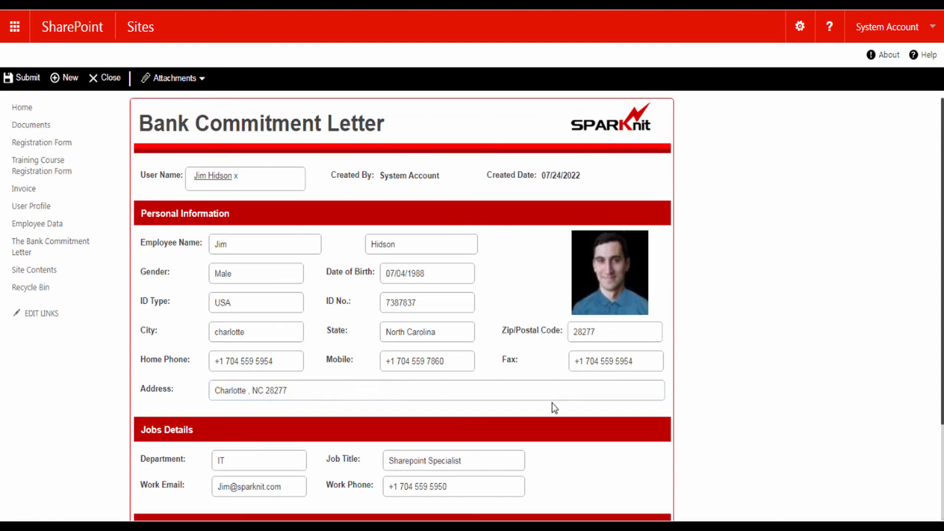